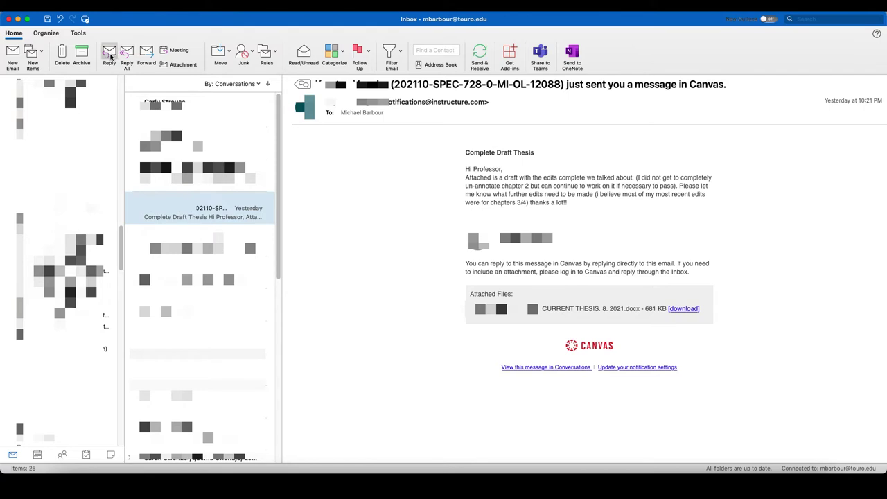
Start an Outlook reply to the Canvas thesis message notification
click(108, 55)
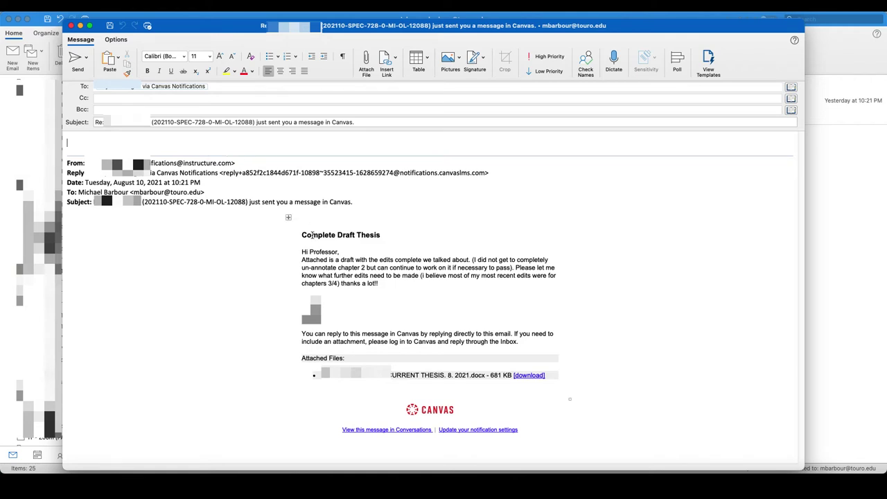
mouse_move(375, 202)
click(528, 470)
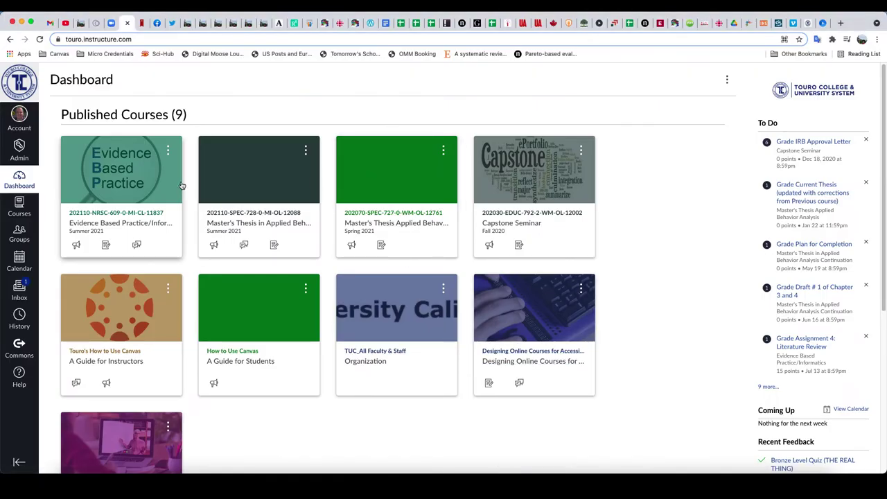
click(20, 129)
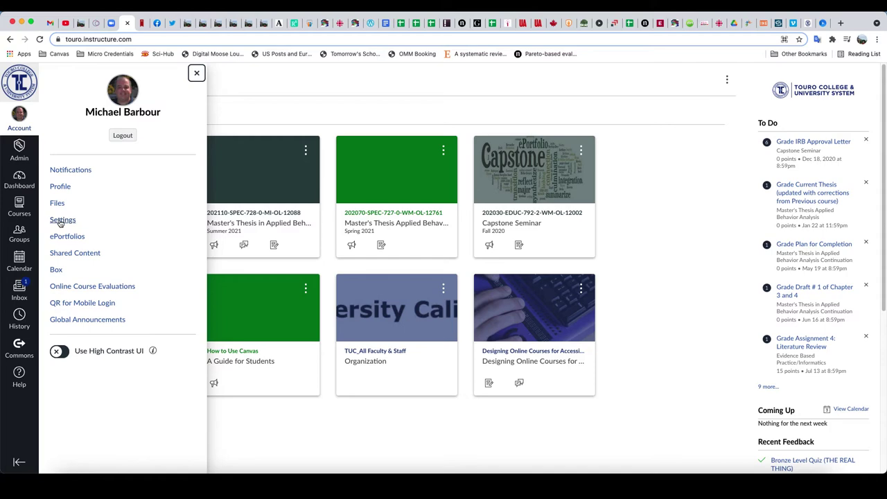
click(60, 223)
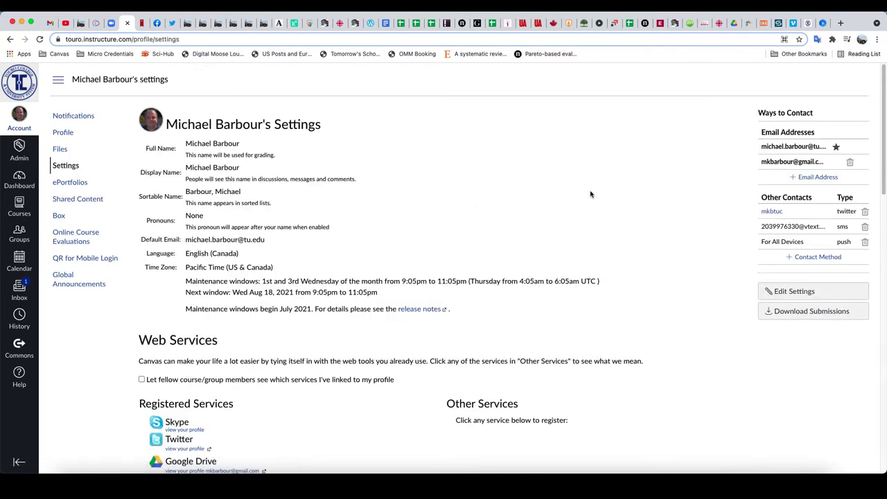
click(809, 177)
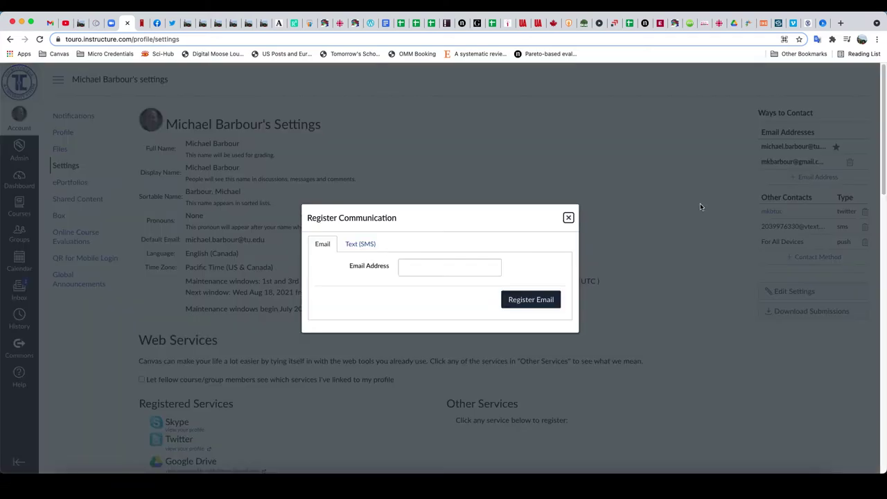
click(431, 269)
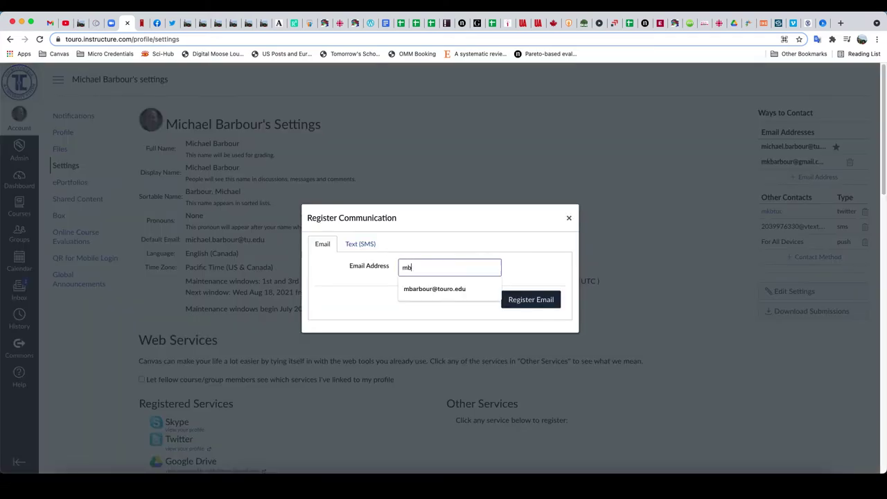
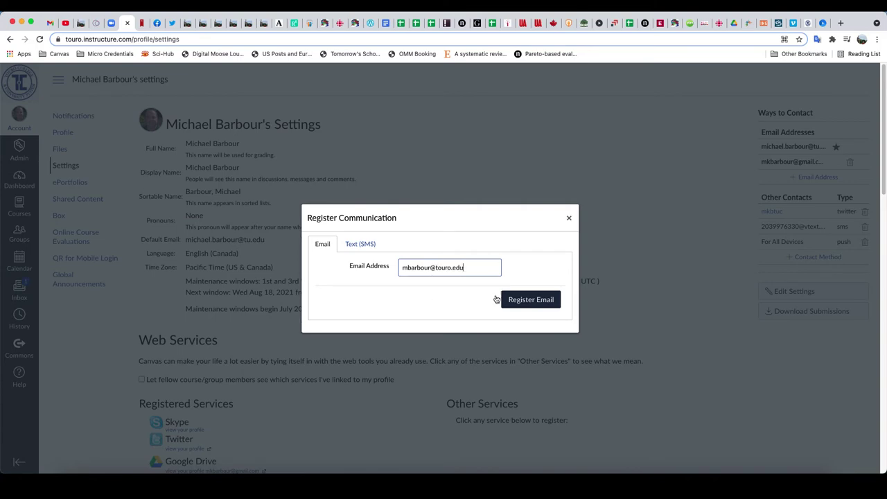
click(531, 303)
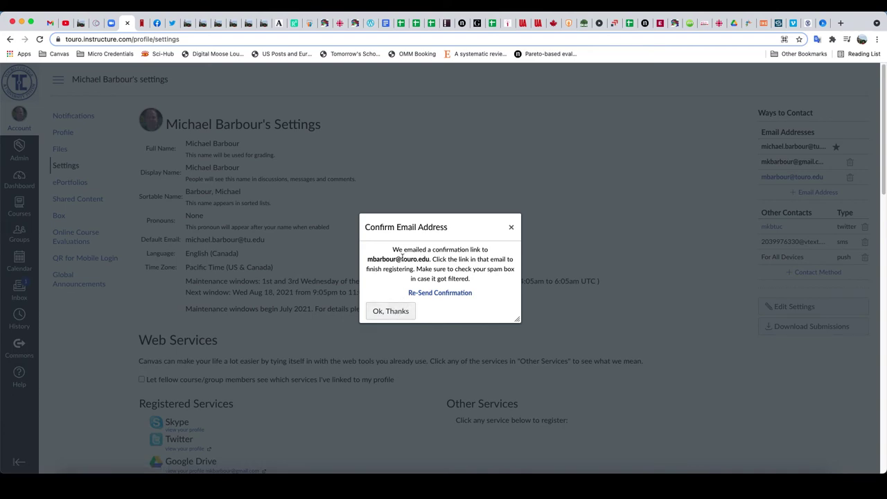
click(391, 312)
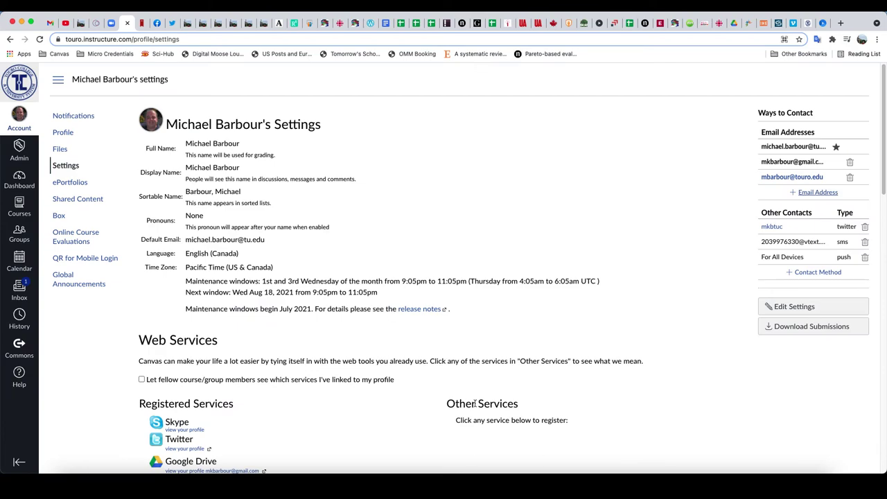
Open the 'Confirm Email: Canvas' message in the Outlook inbox
click(508, 482)
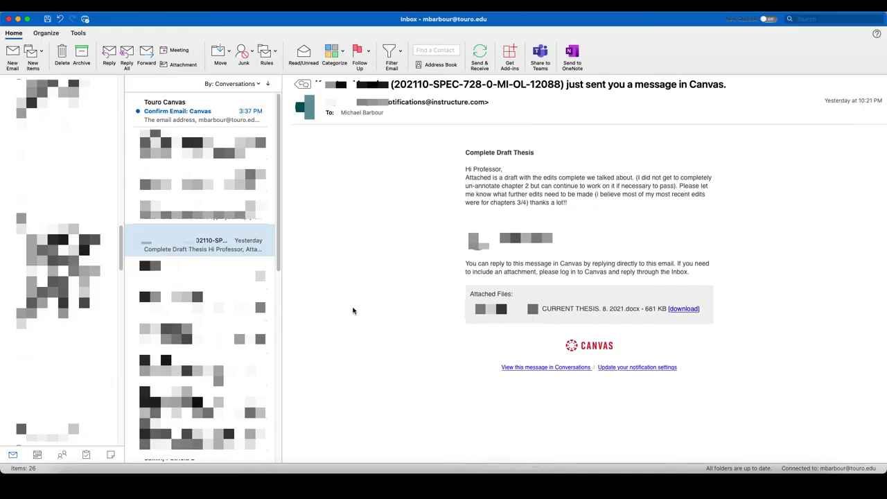
click(175, 117)
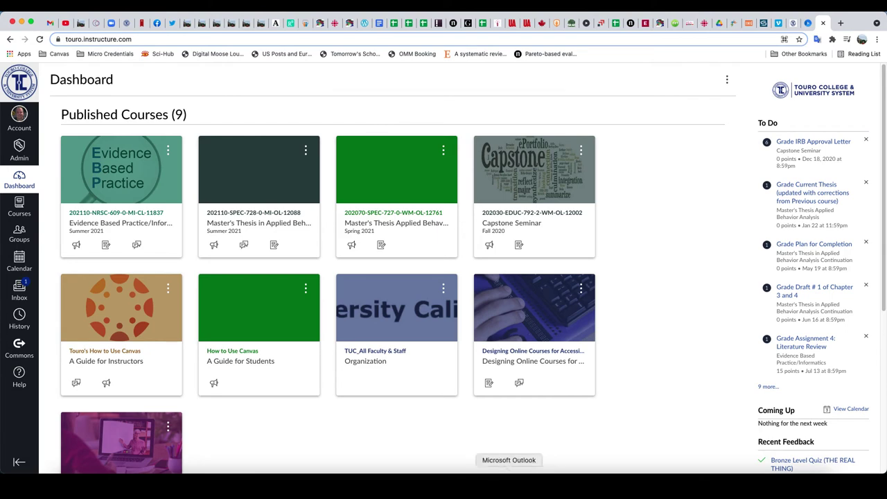
Return from Outlook to the Canvas Settings page listing the touro.edu contact email
click(508, 485)
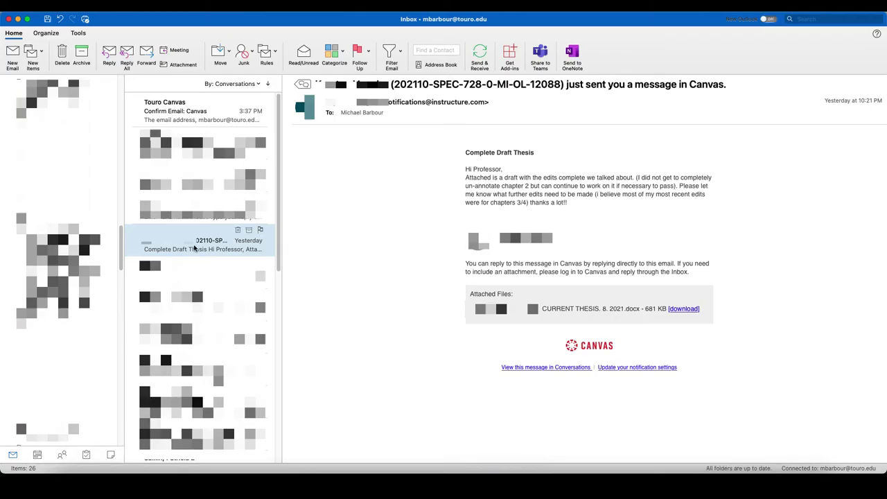
click(109, 65)
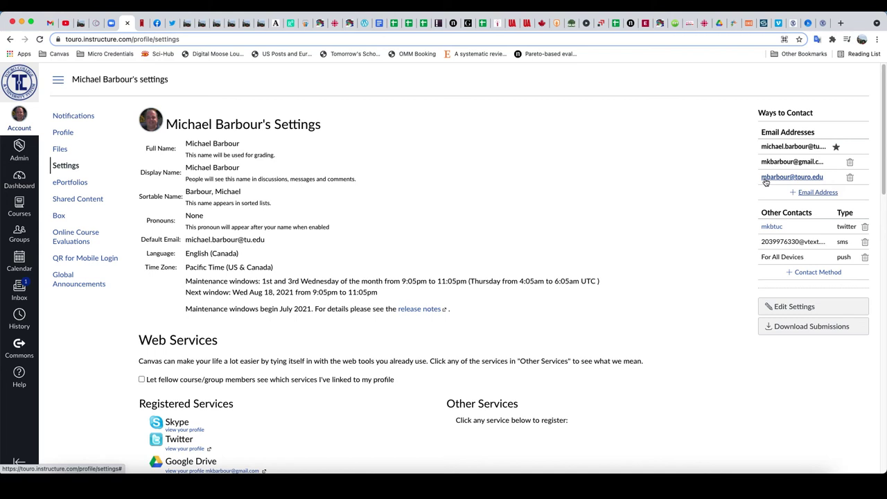
Open Canvas Notifications and highlight the tu.edu and touro.edu email columns
click(74, 118)
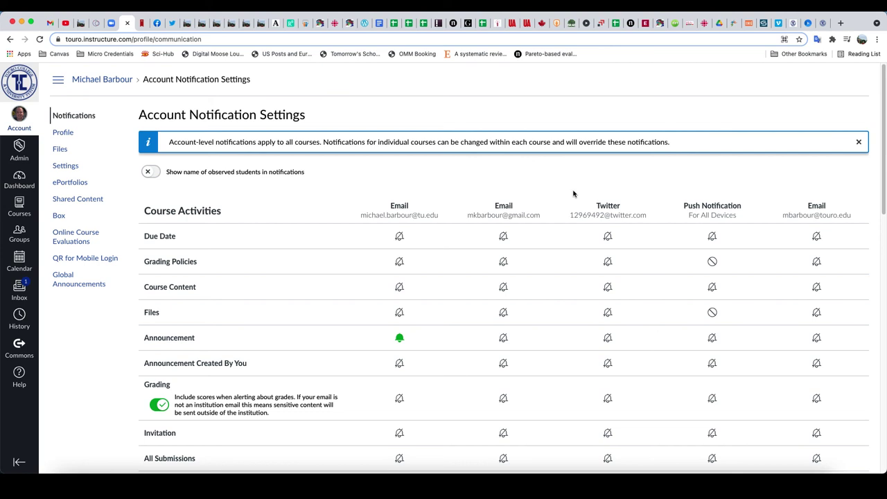
drag(440, 216, 414, 215)
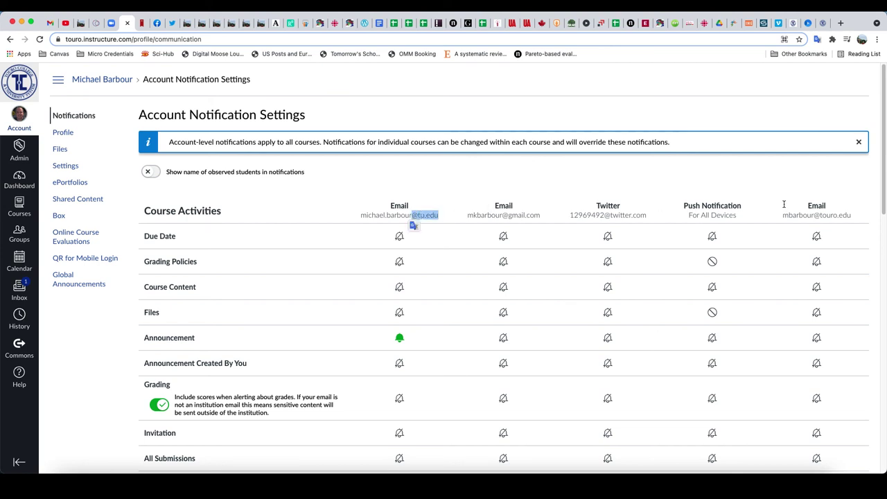
drag(852, 216, 815, 216)
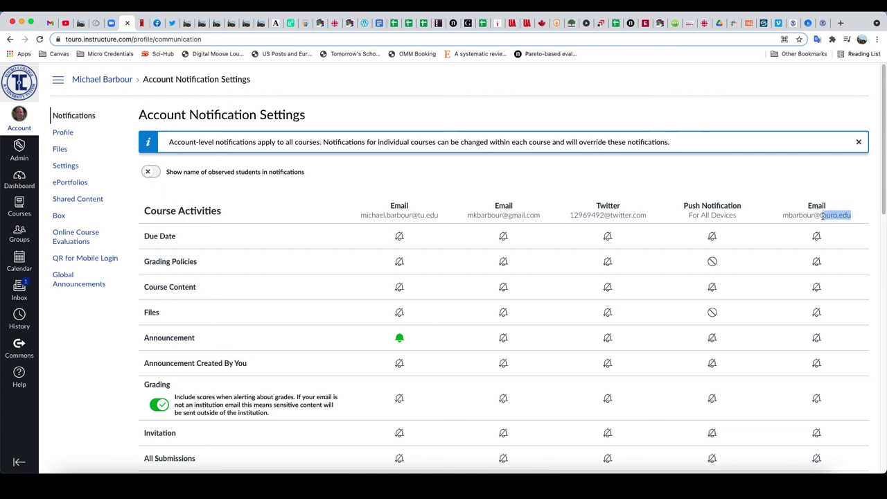